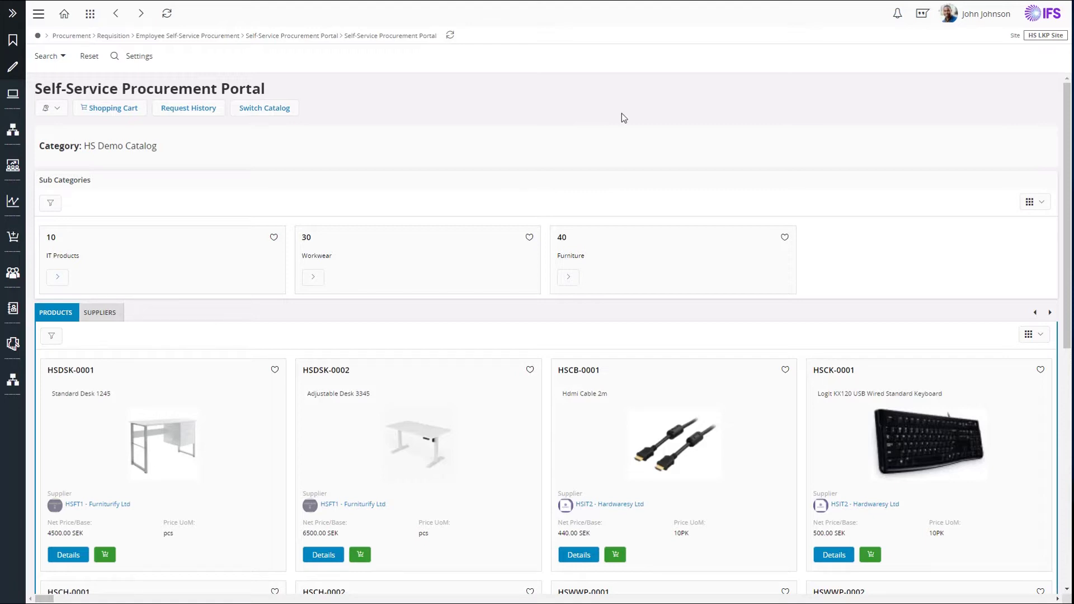
scroll(631, 250, down, 5)
scroll(630, 250, down, 3)
scroll(630, 257, down, 3)
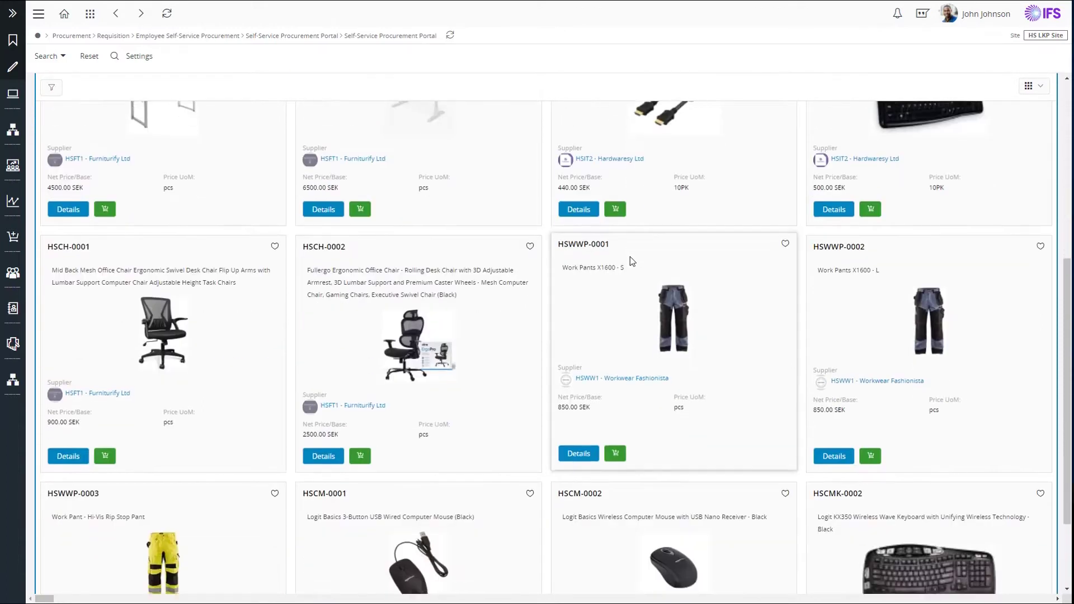
scroll(630, 257, down, 2)
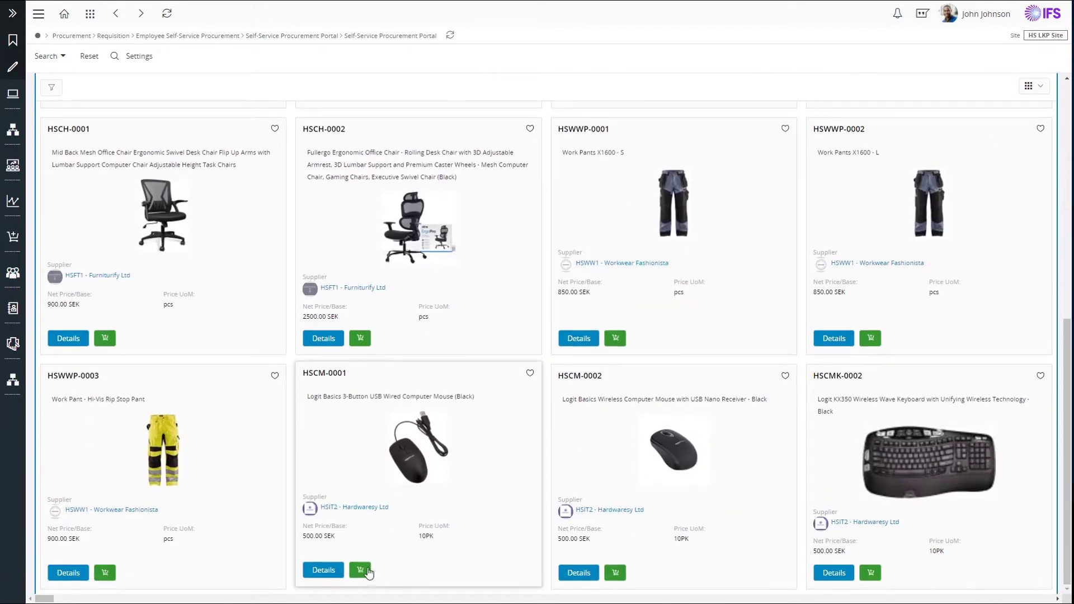
Preview the wired mouse's product details, then browse into IT Products > Hardware.
click(323, 571)
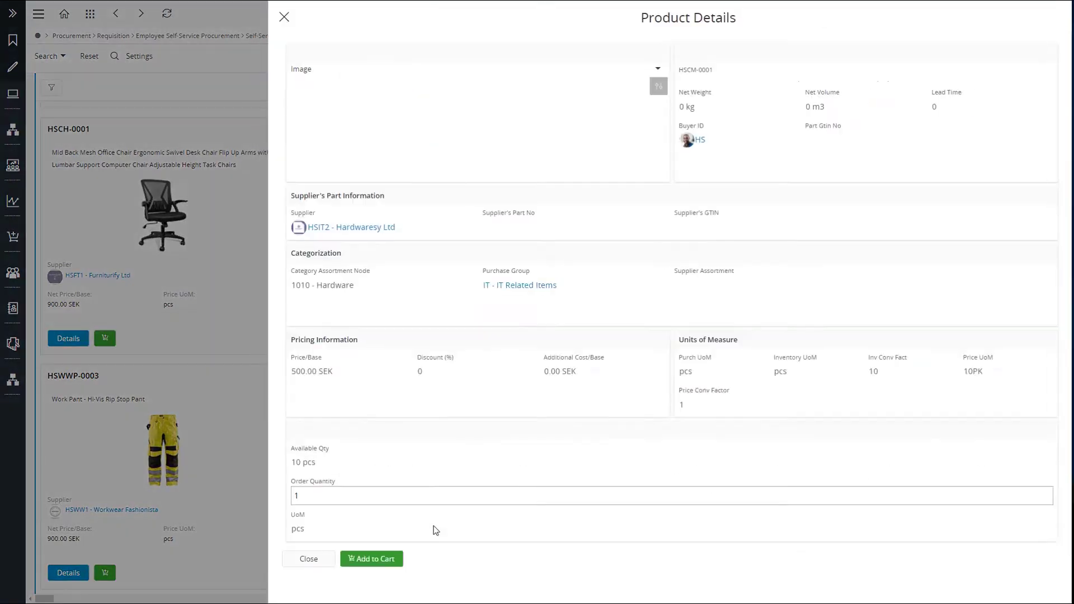
click(283, 16)
scroll(139, 101, up, 5)
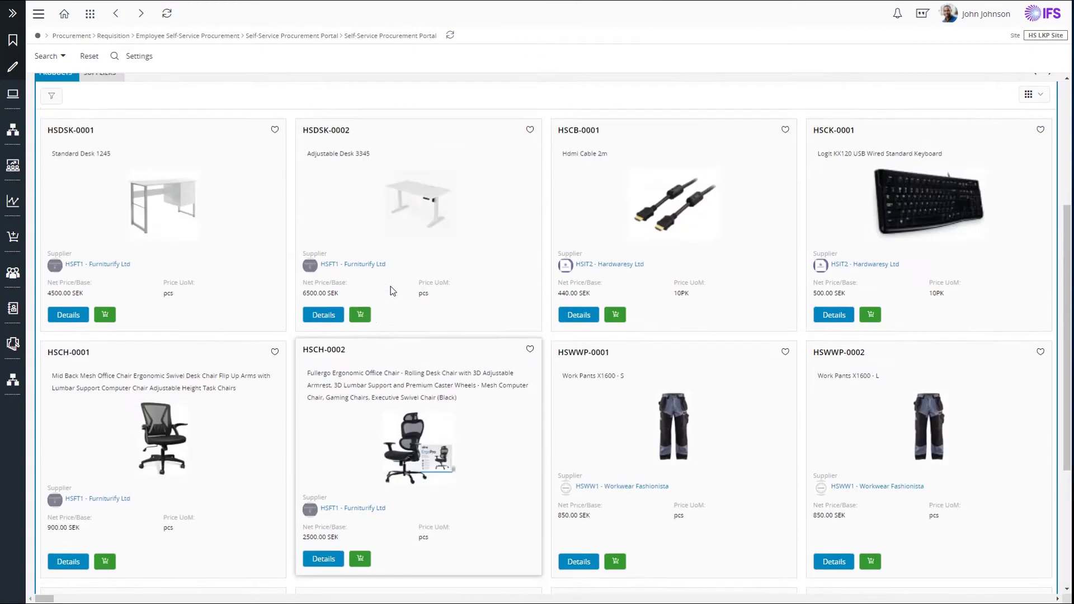
scroll(139, 101, up, 5)
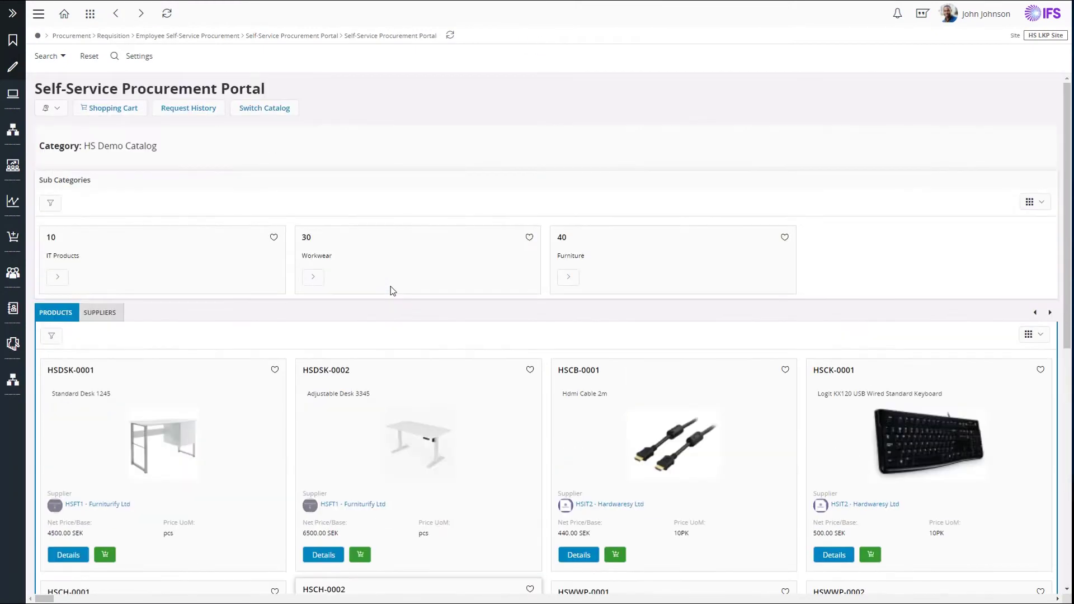
click(60, 277)
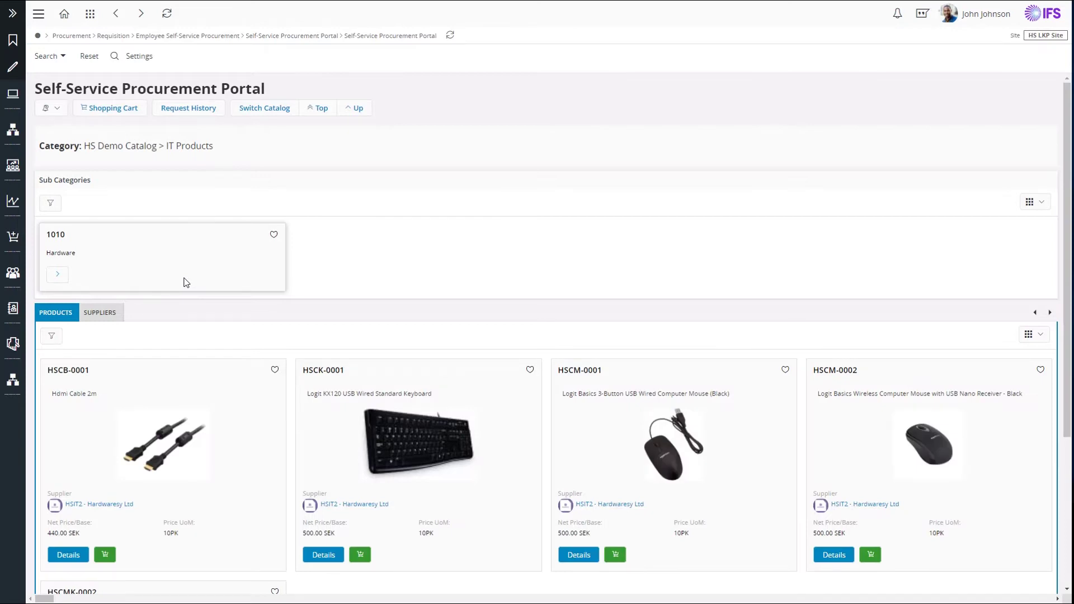
click(60, 276)
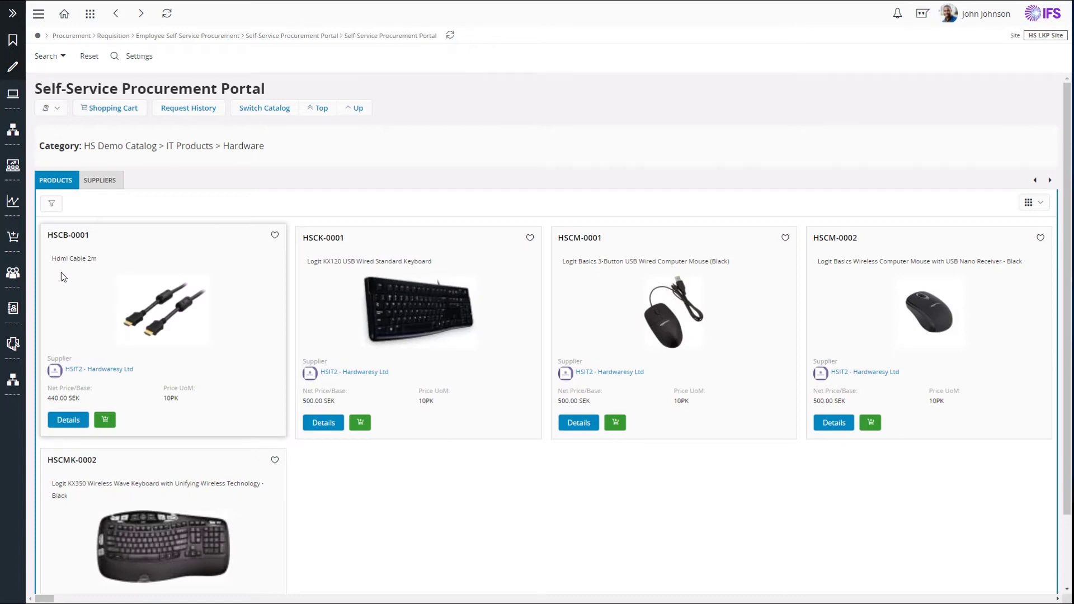
Return to the top-level catalog and filter products by 'mouse'.
click(322, 108)
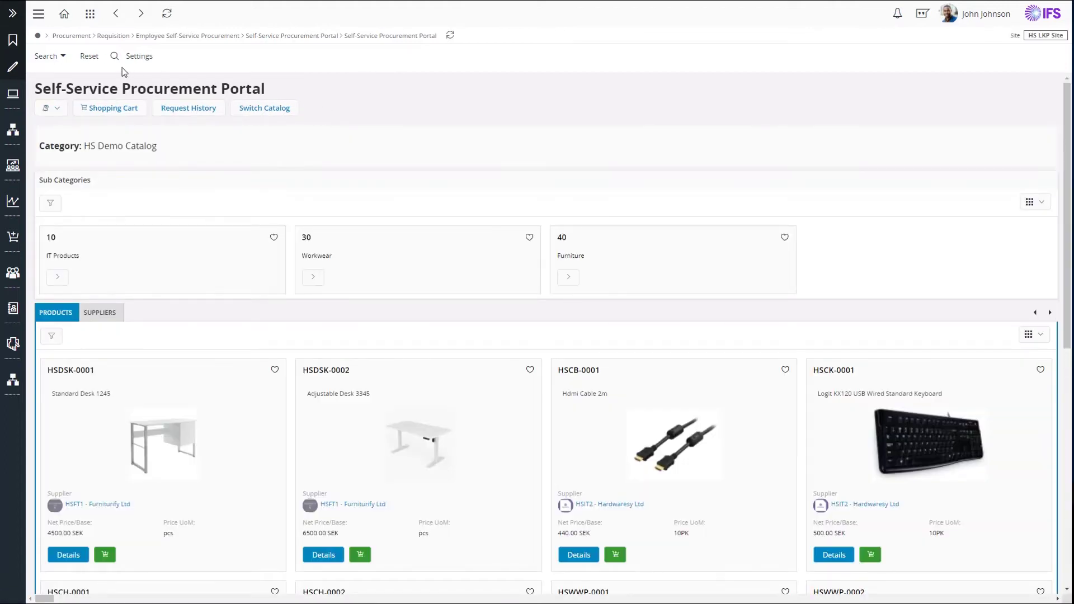
click(64, 57)
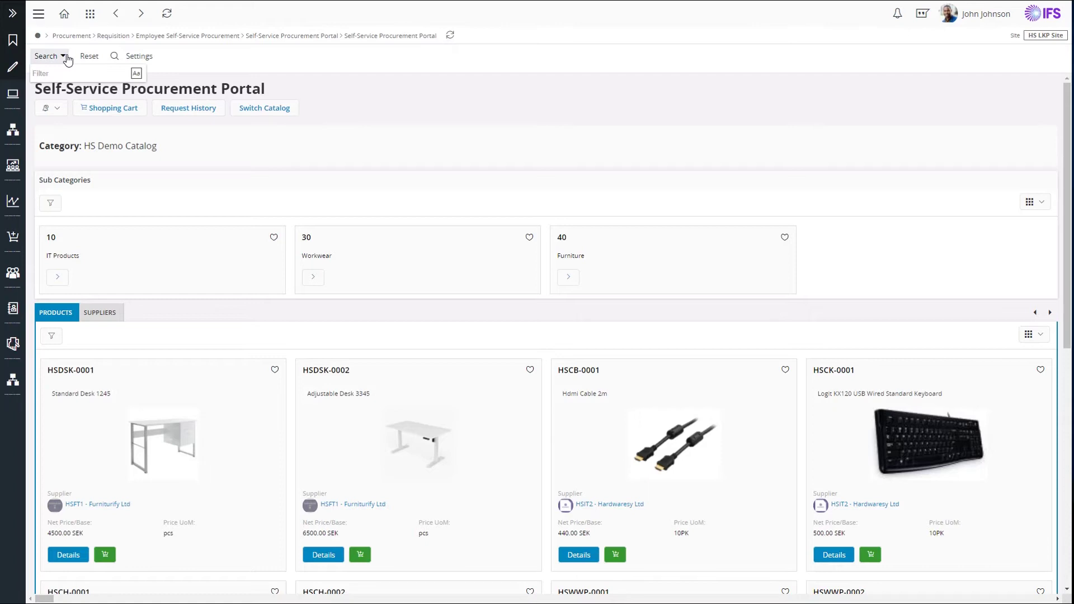
text(mouse)
key(Return)
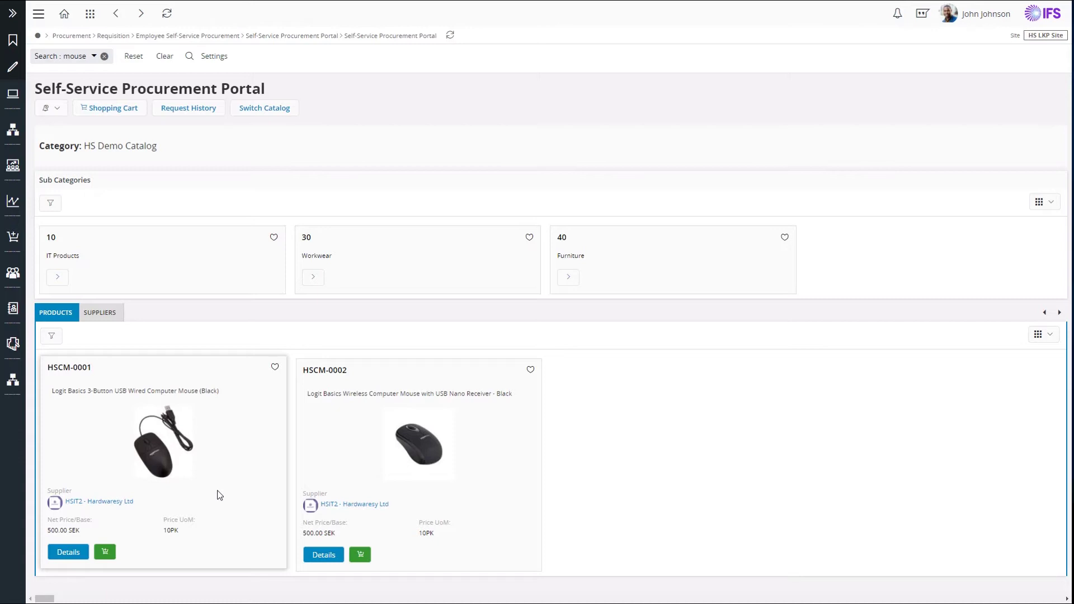
Add one HSCM-0001 Logit Basics wired mouse to the shopping cart.
click(106, 554)
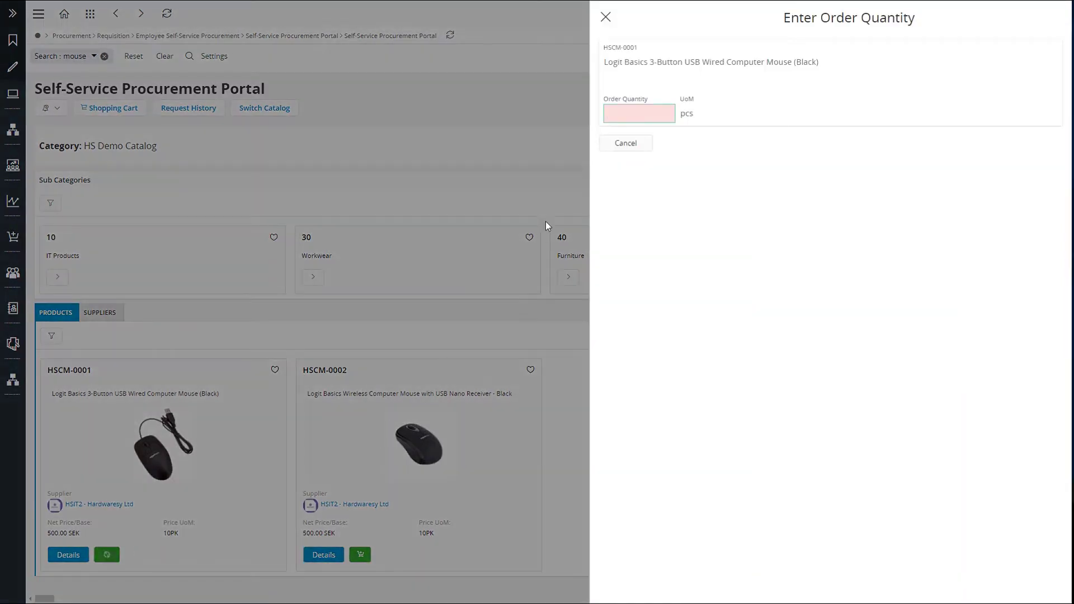
text(1)
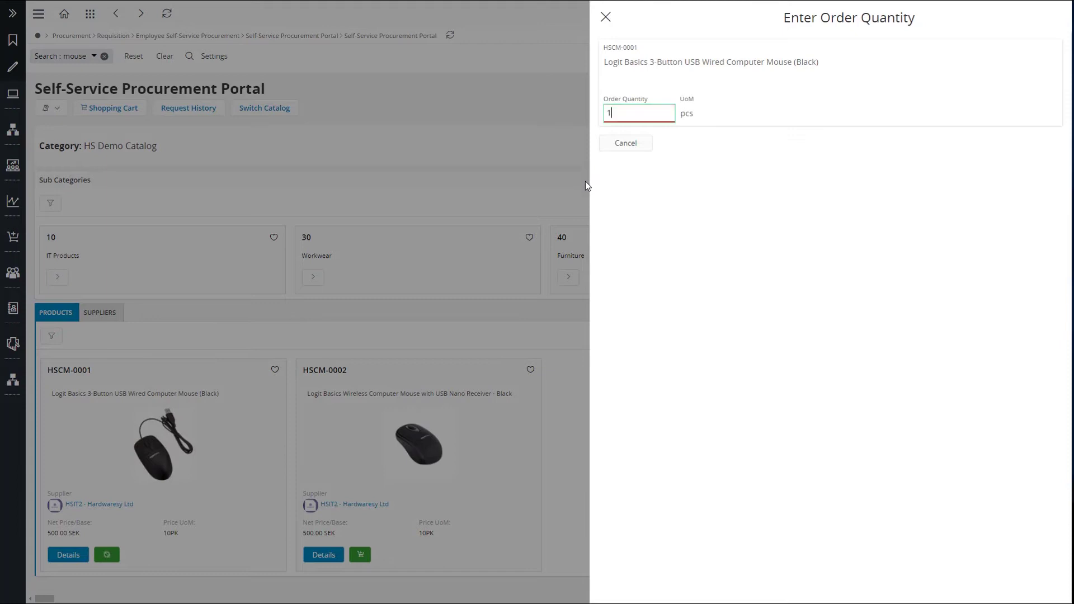
click(630, 144)
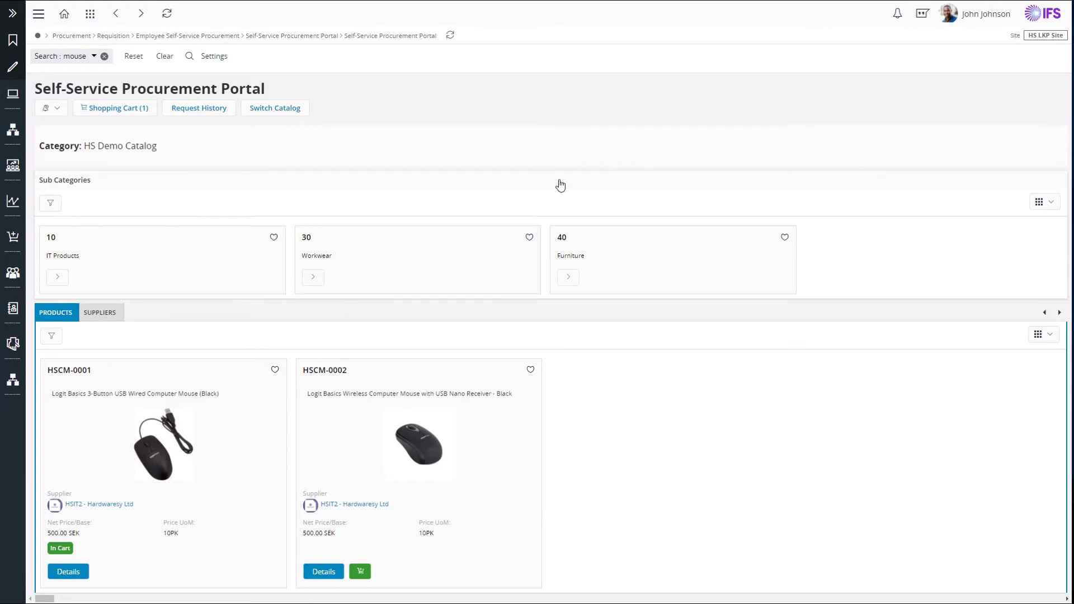
Switch the portal to the SUPPLIERS list to show its four suppliers.
click(99, 312)
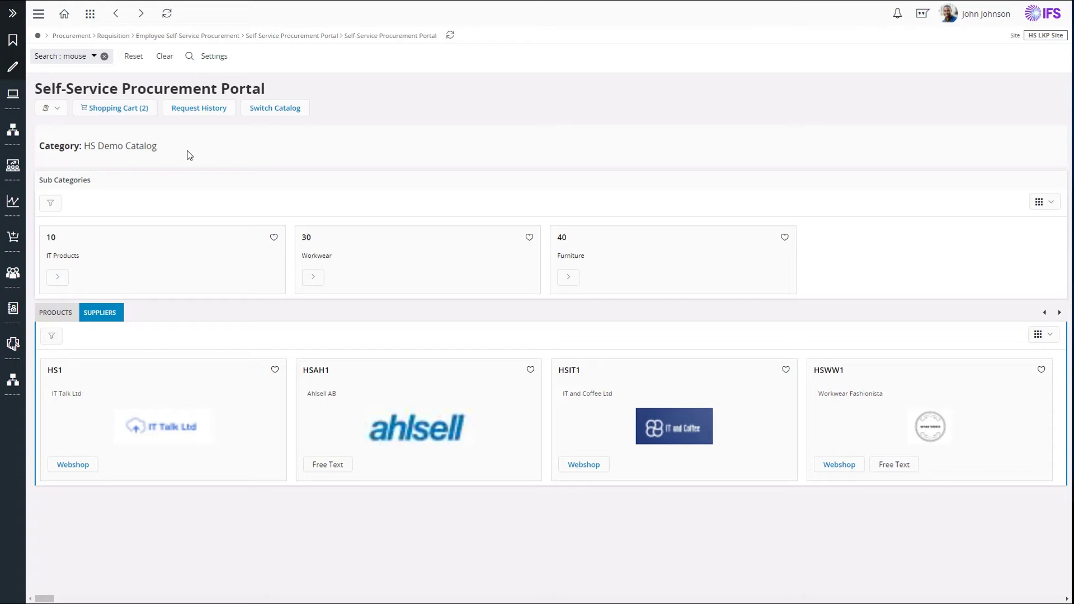
Open the Shopping Cart (2) with the wired mouse and one-time footrest lines.
click(132, 111)
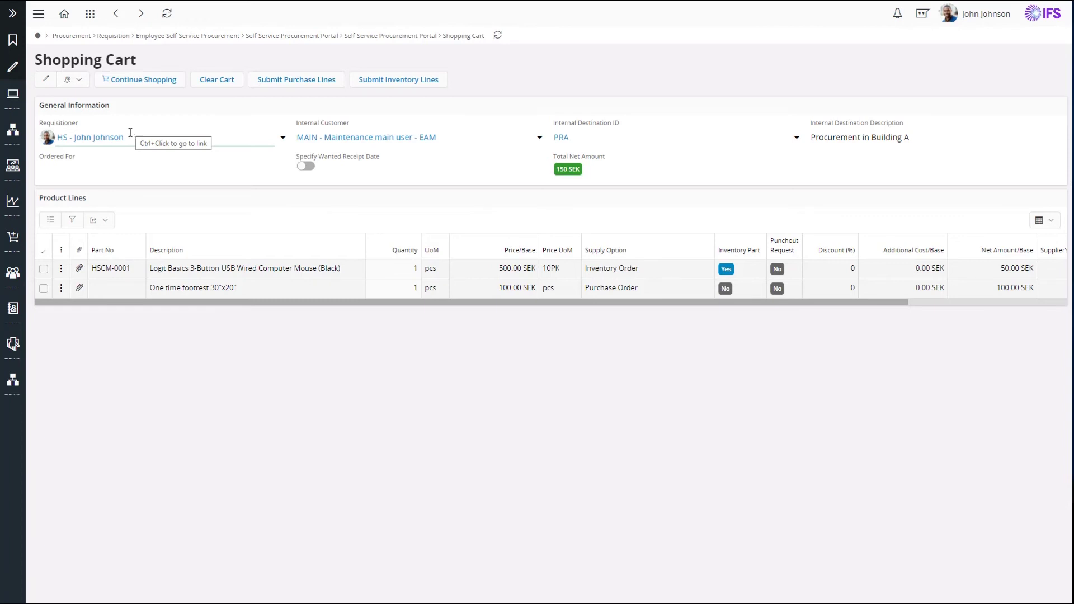
Change the HSCM-0001 cart line's supply option to Purchase Order.
click(45, 268)
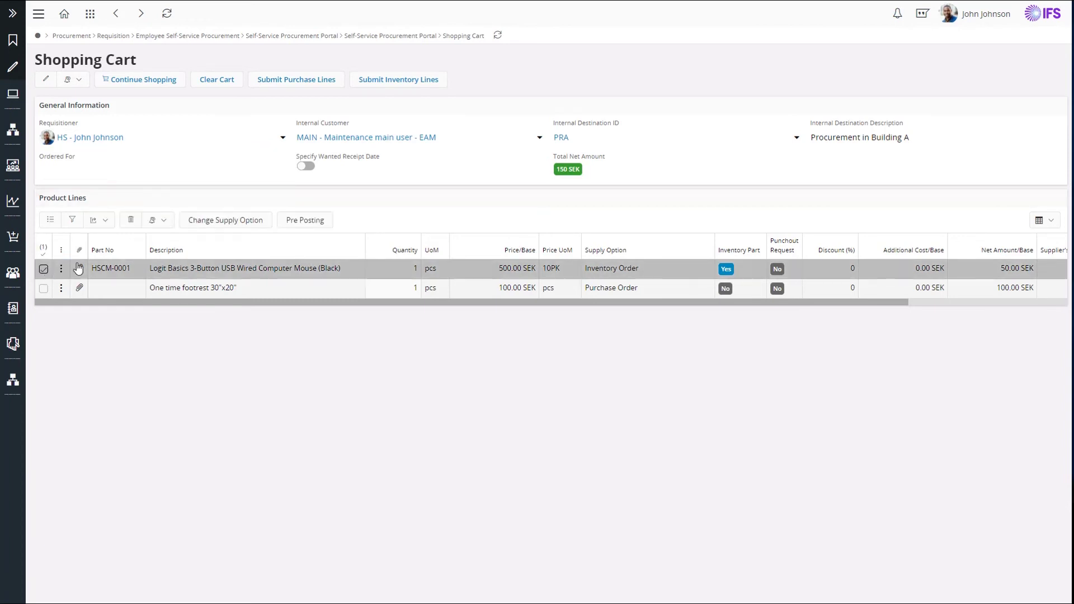
click(236, 224)
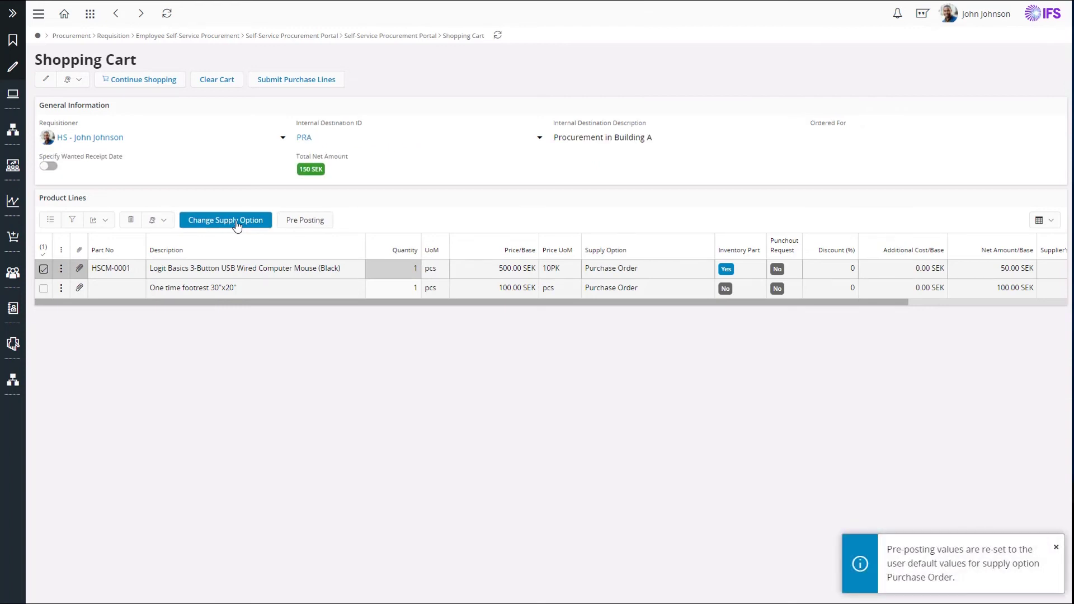